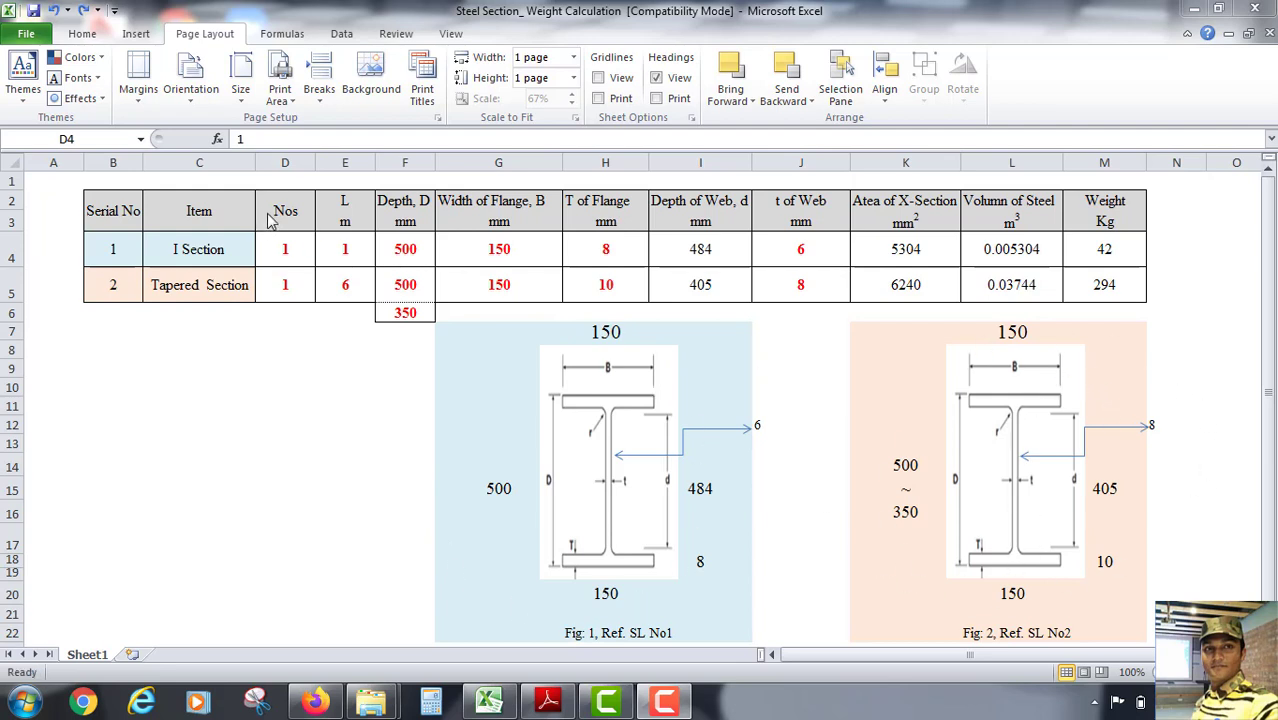
# Review the I Section inputs: Nos, length, 500 depth, 150 flange width, 8 flange thickness, 6 web thickness.
pyautogui.click(297, 250)
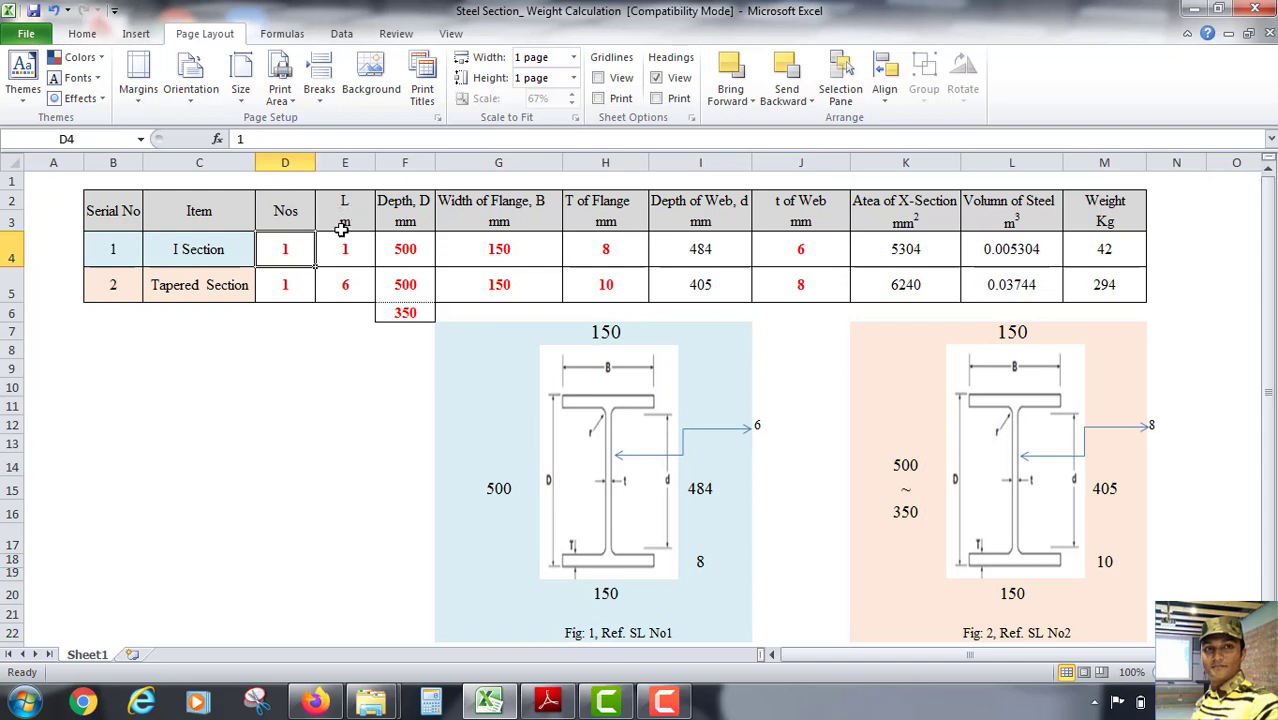
pyautogui.click(341, 254)
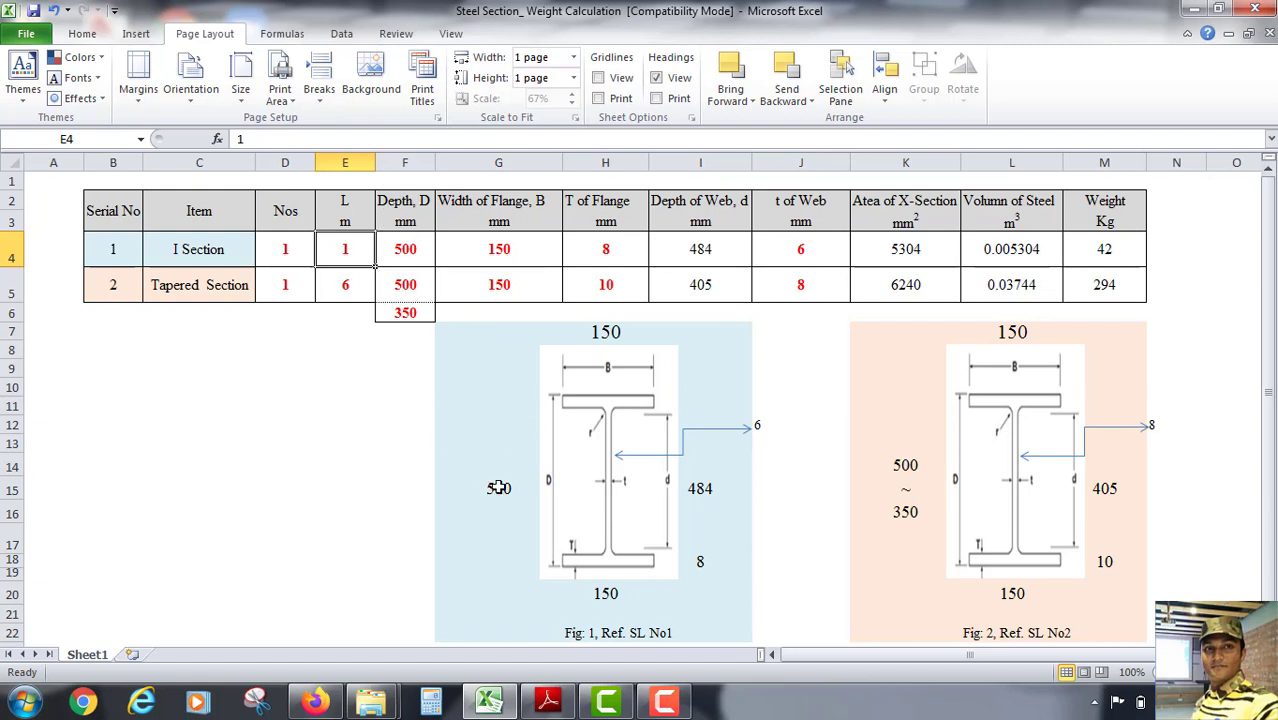
pyautogui.click(401, 253)
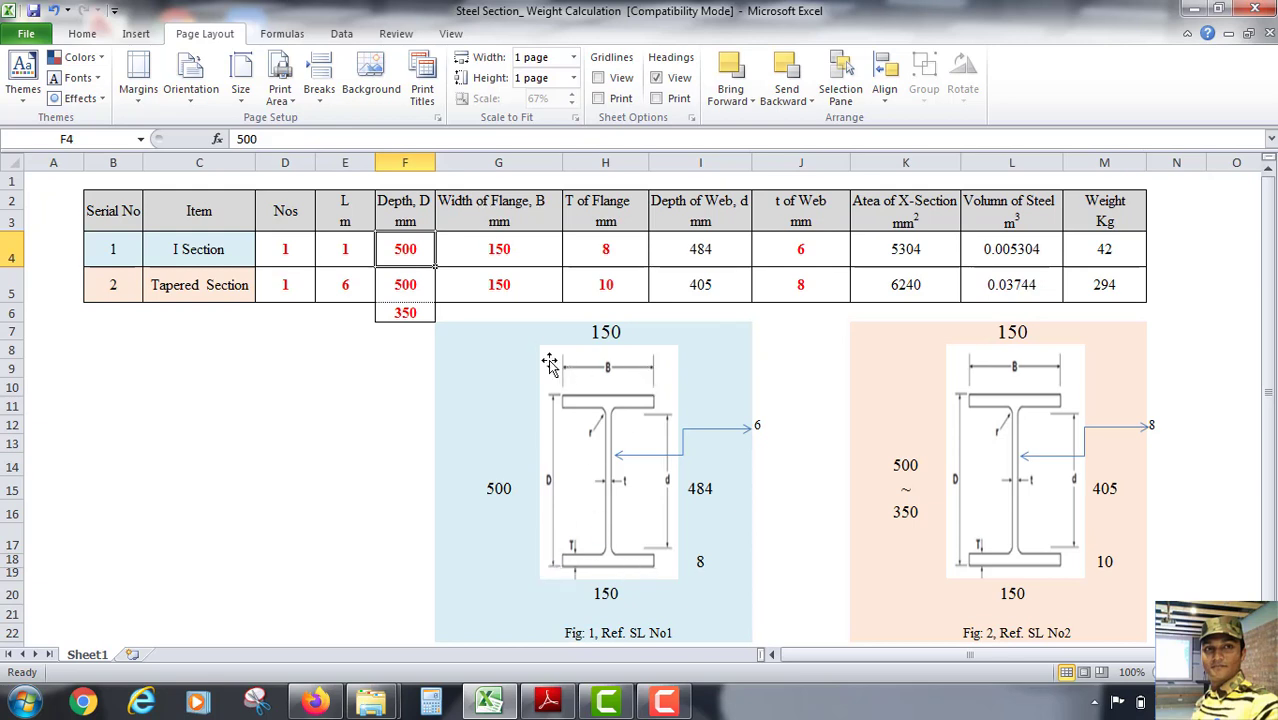
pyautogui.click(508, 250)
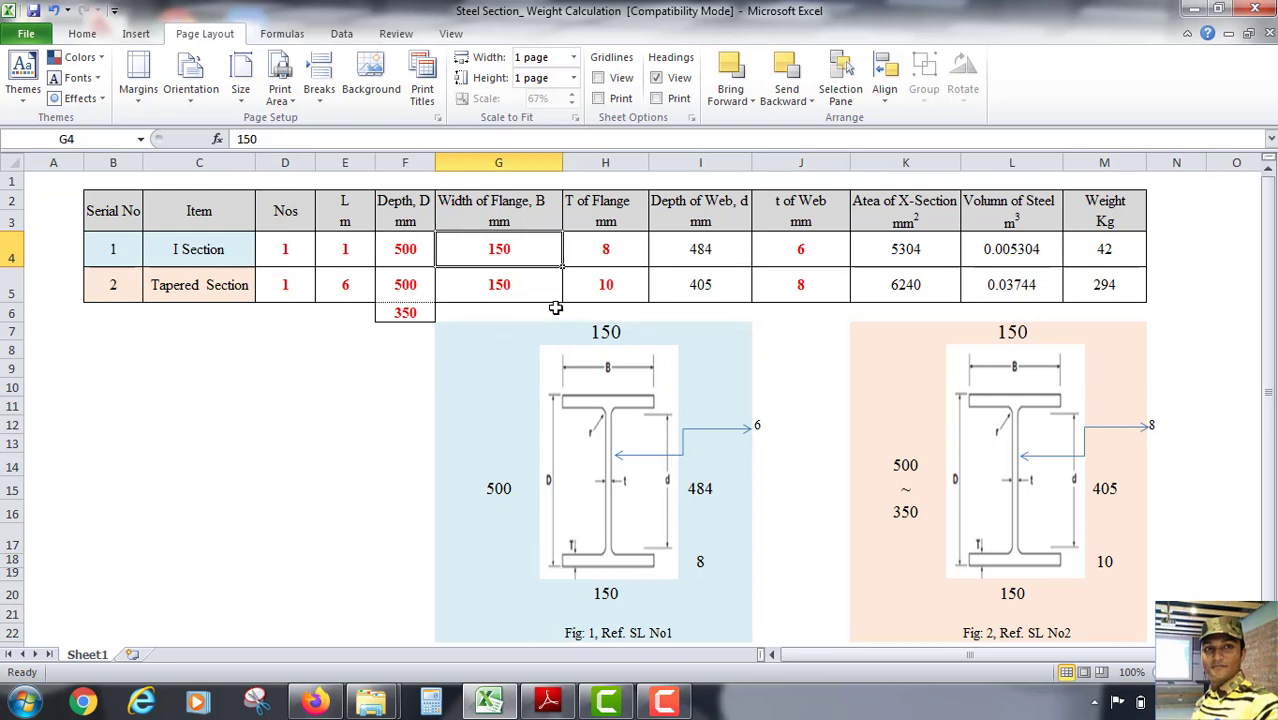
pyautogui.click(630, 249)
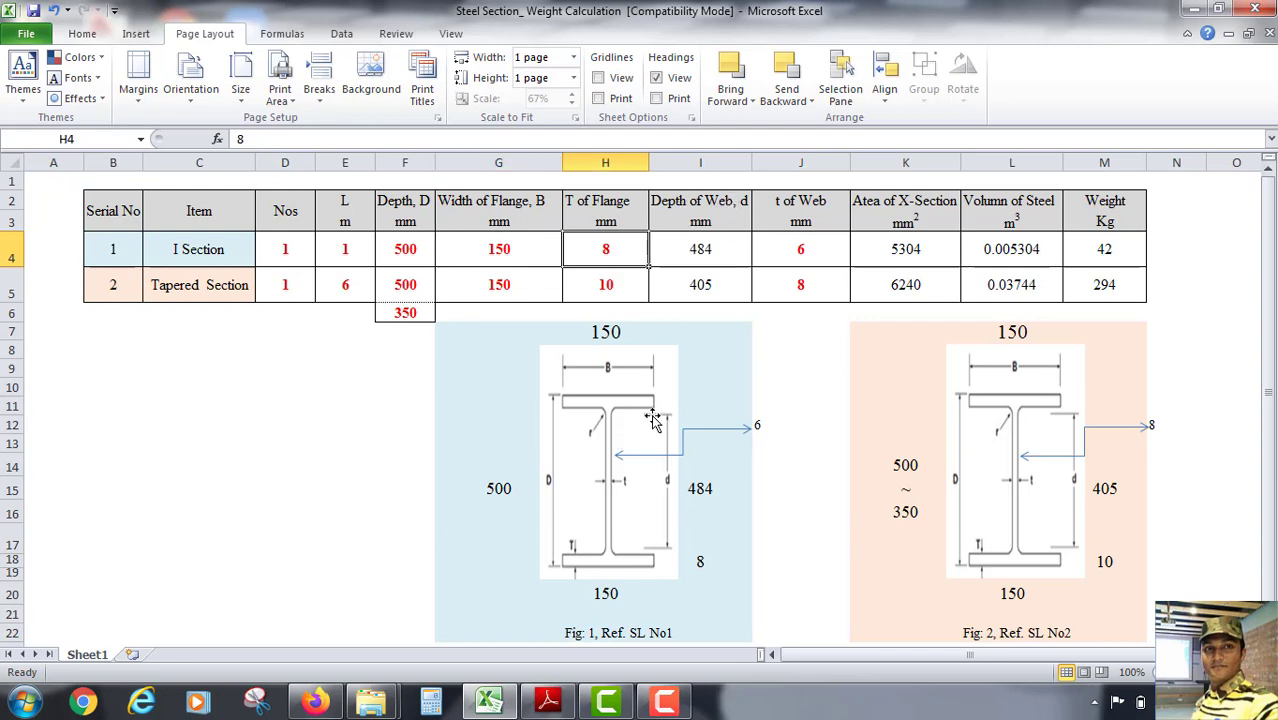
pyautogui.click(703, 253)
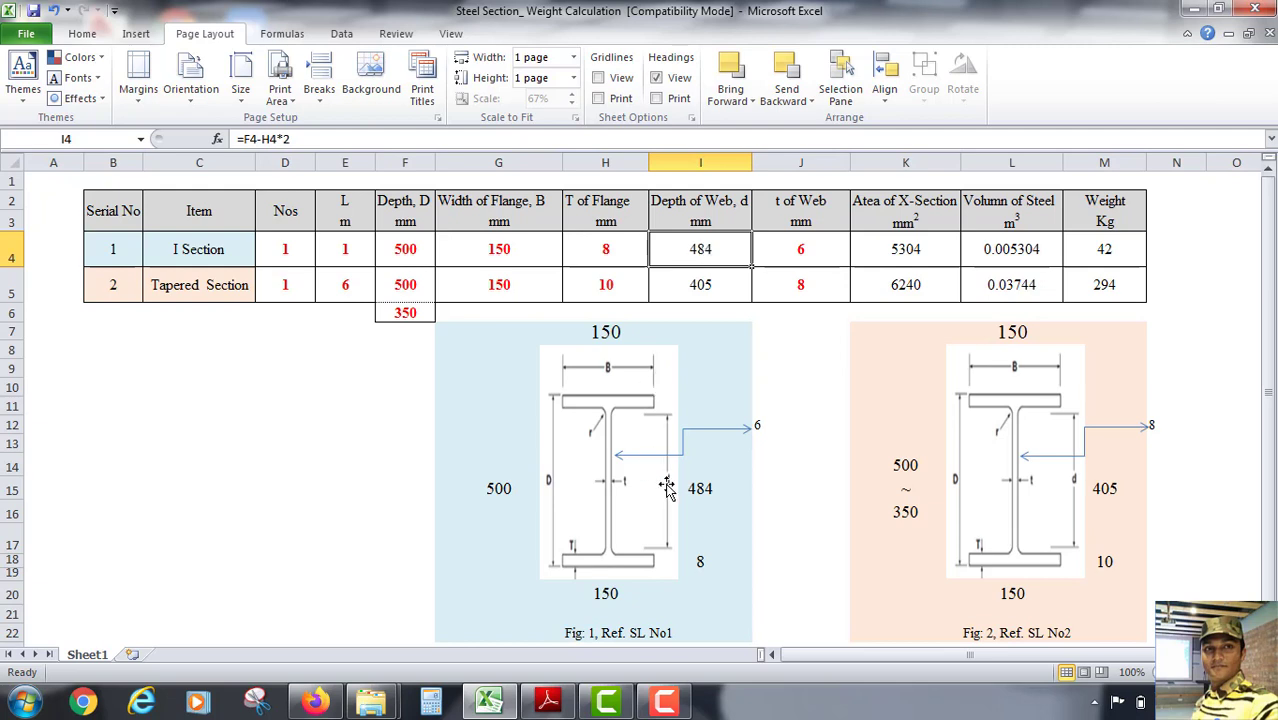
pyautogui.click(795, 259)
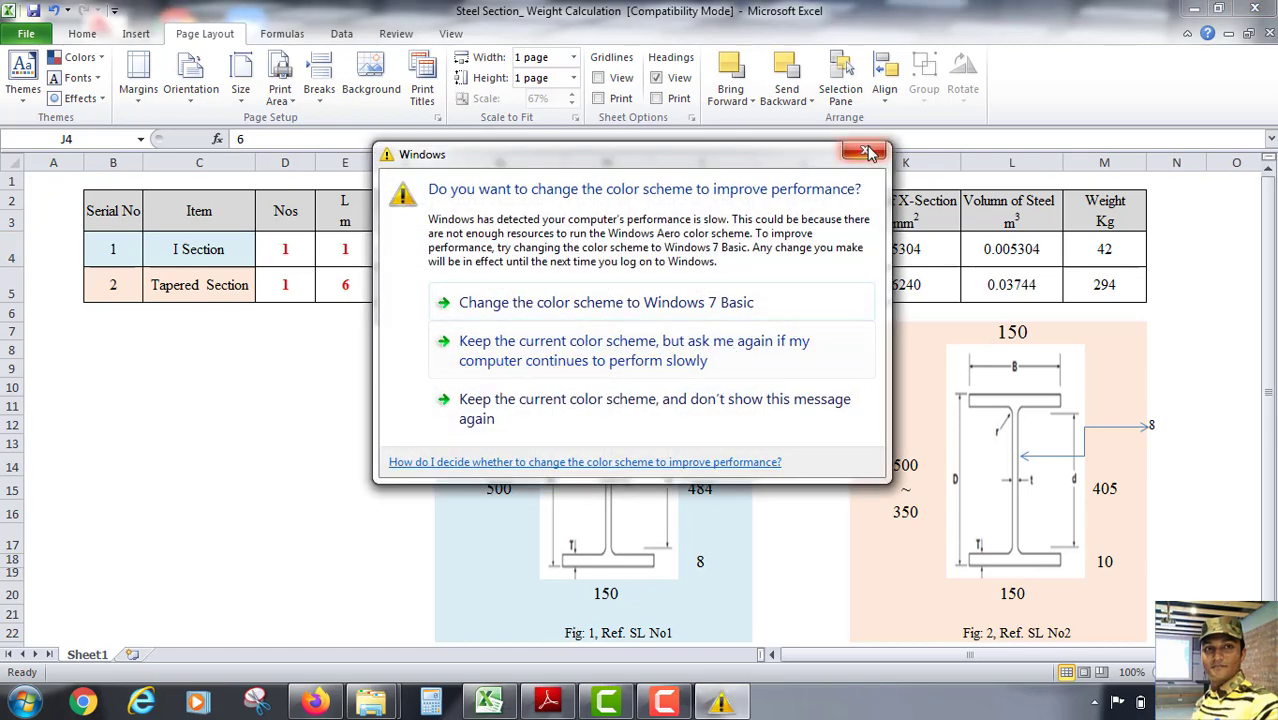
# Dismiss the colour-scheme prompt and enter =(2*(G4*H4)+(I4*J4)) in K4 for 5304 mm².
pyautogui.click(869, 152)
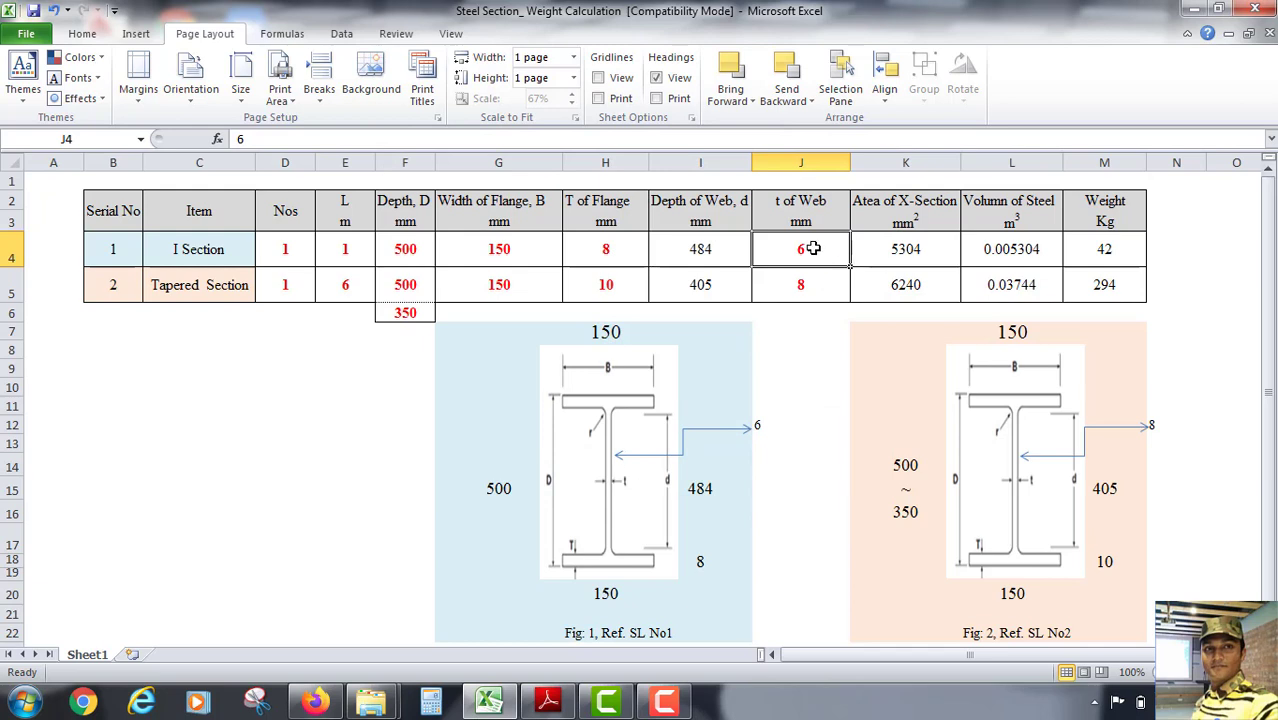
pyautogui.click(903, 252)
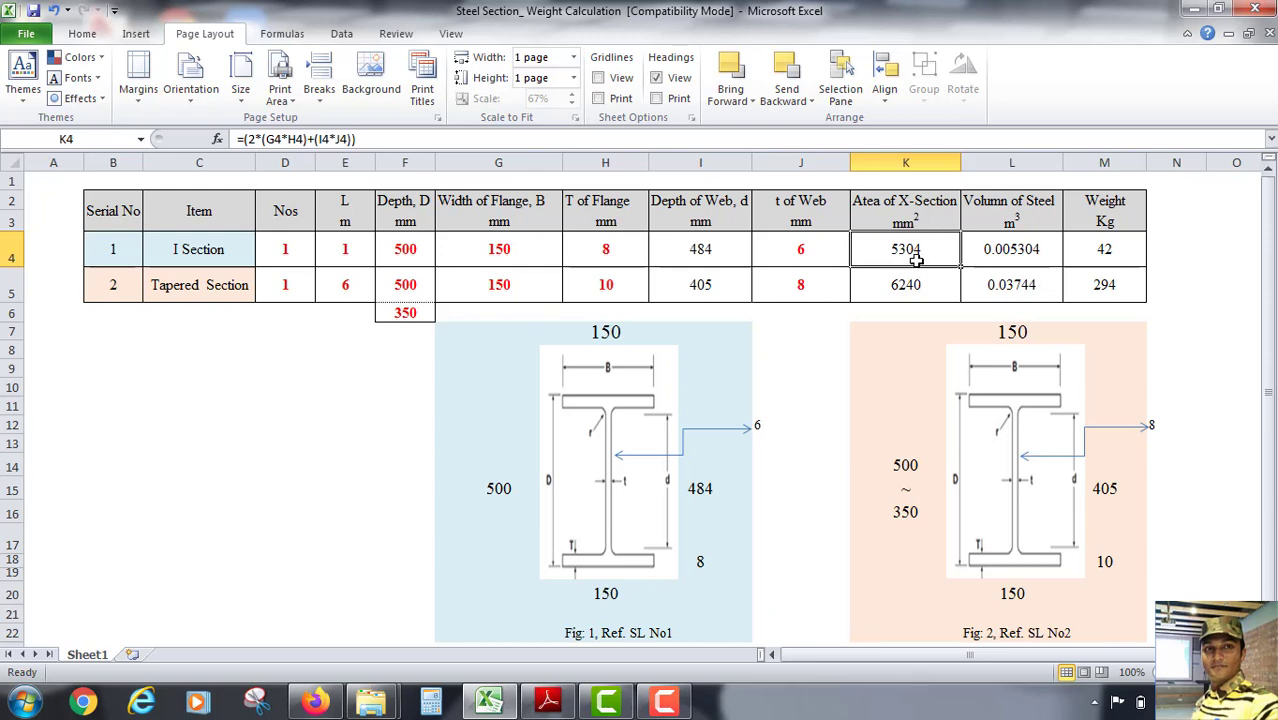
pyautogui.doubleClick(916, 253)
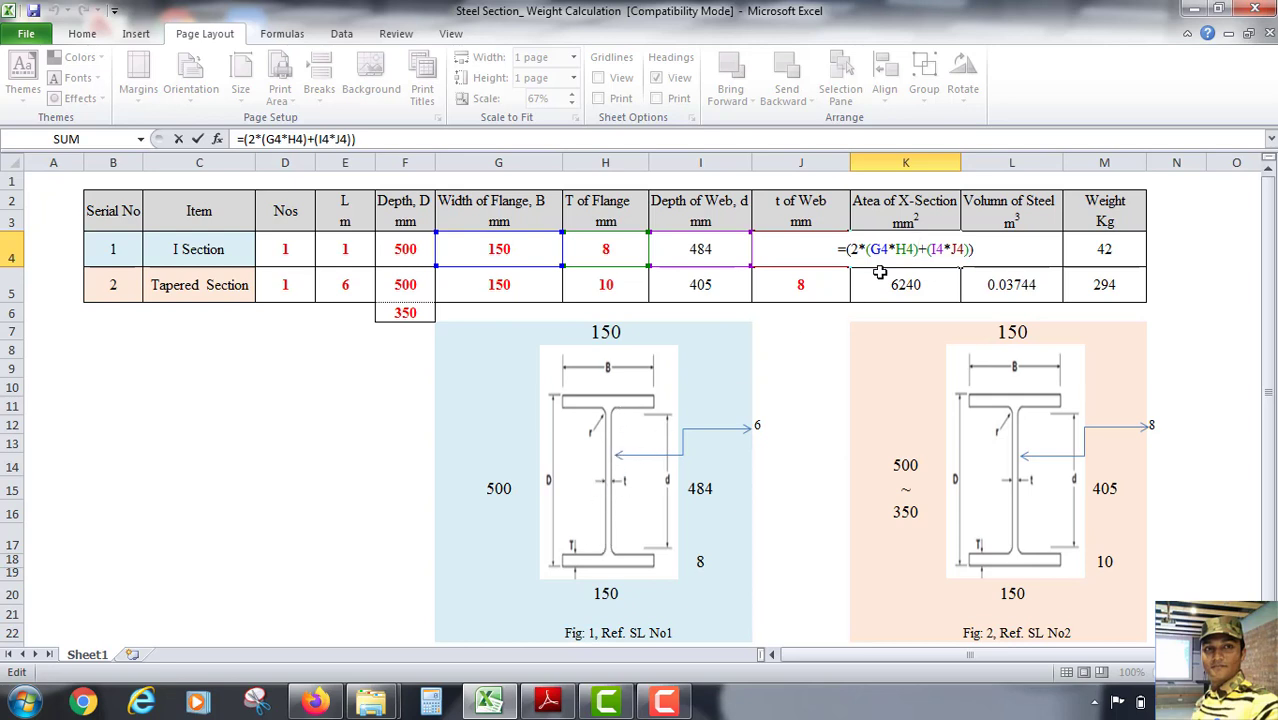
pyautogui.hotkey('ctrl', 'Return')
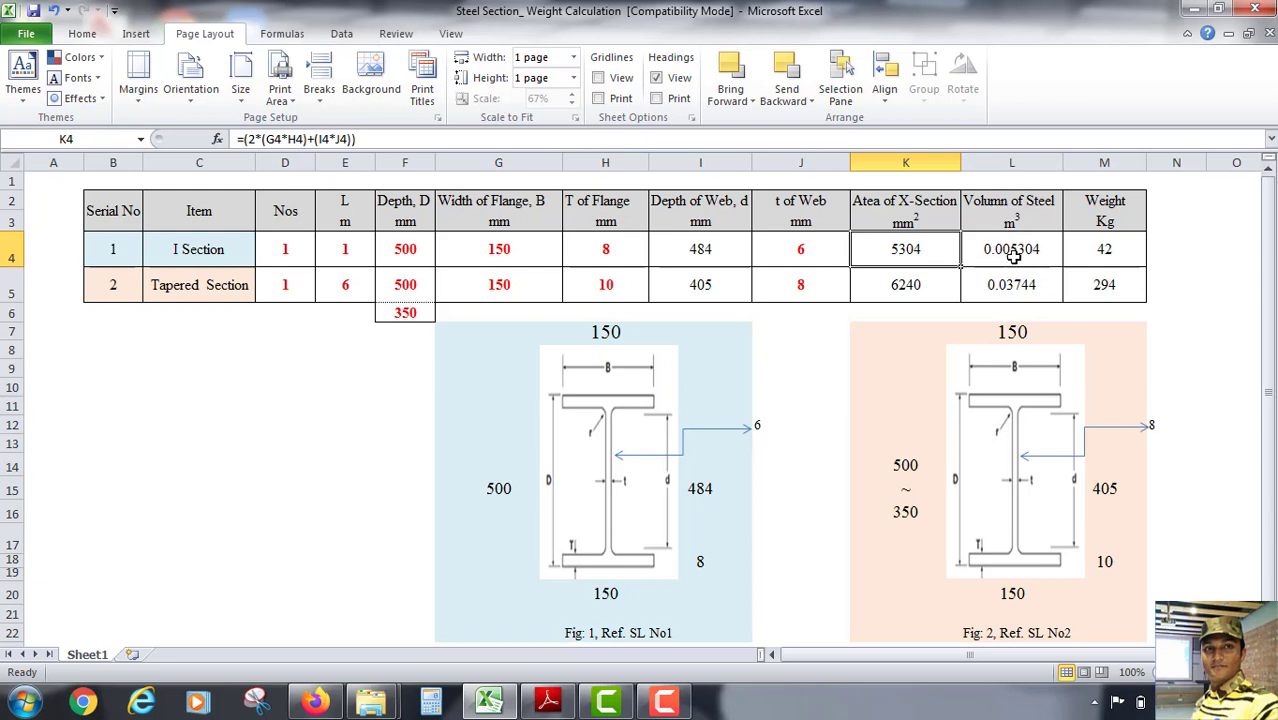
# Check L4's volume formula =(K4/10^6)*D4*E4 (0.005304 m³) and M4's weight formula =7850*L4.
pyautogui.click(1013, 248)
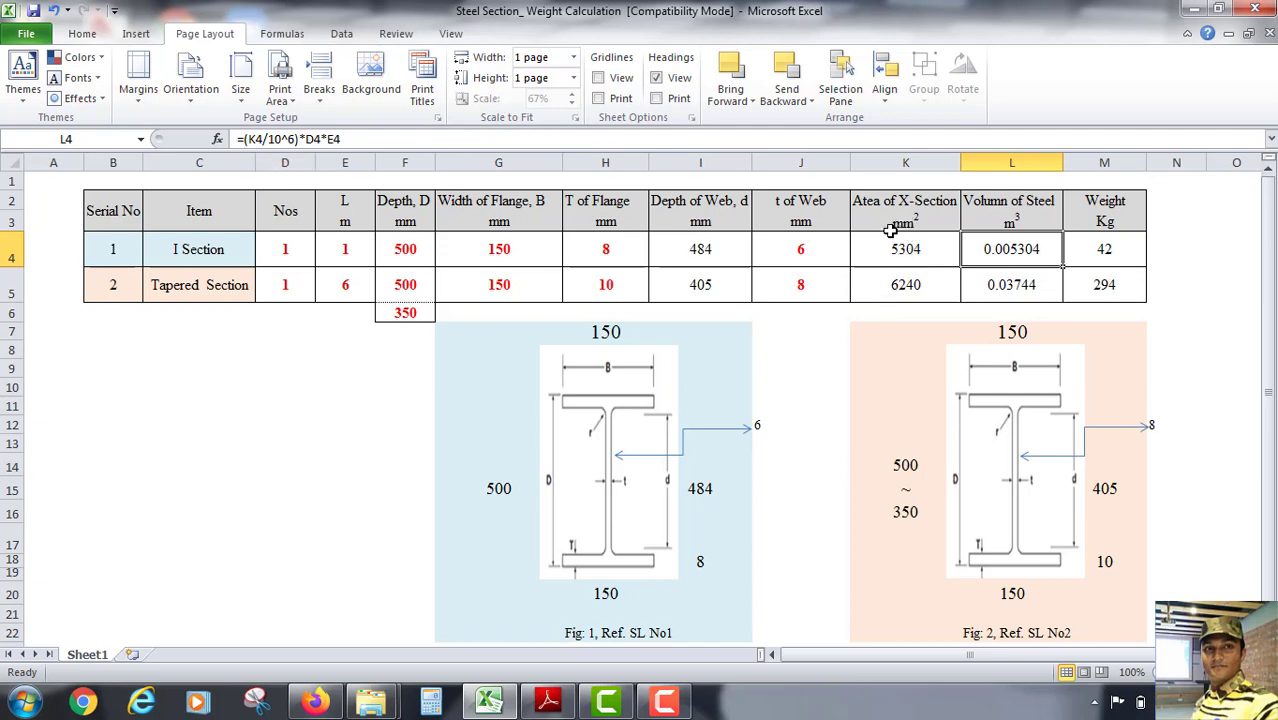
pyautogui.doubleClick(1013, 253)
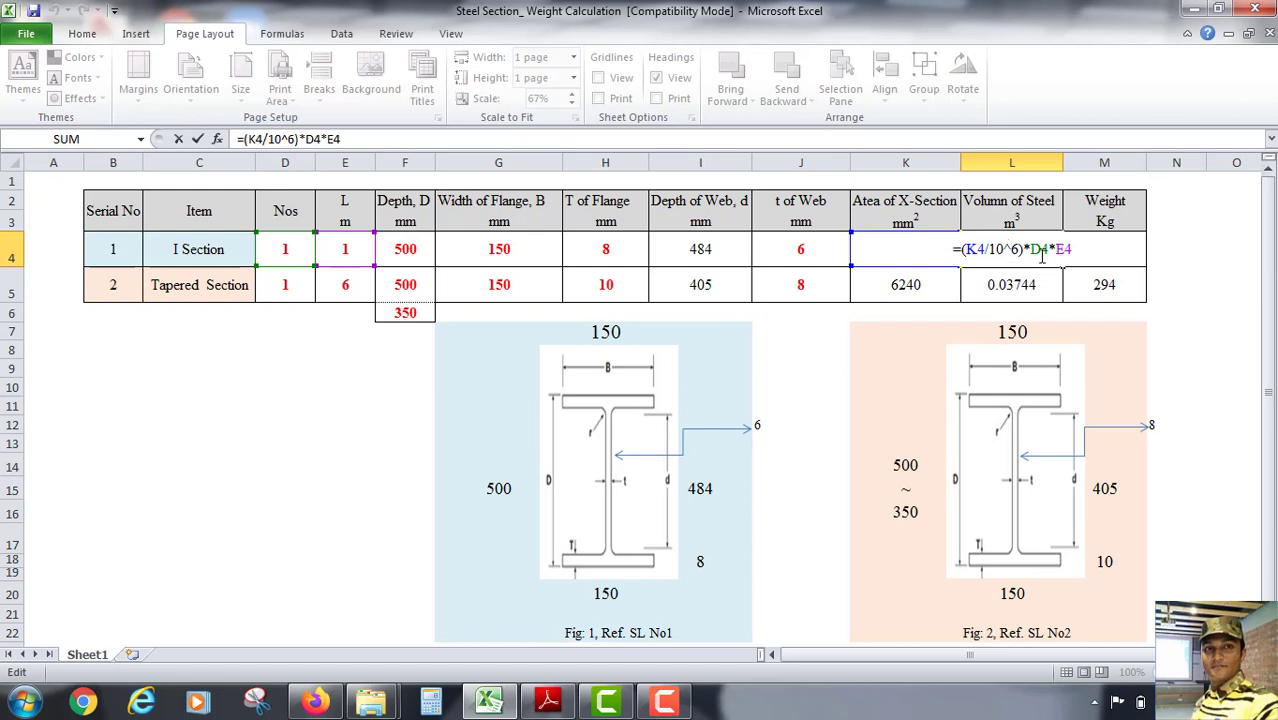
pyautogui.press('Escape')
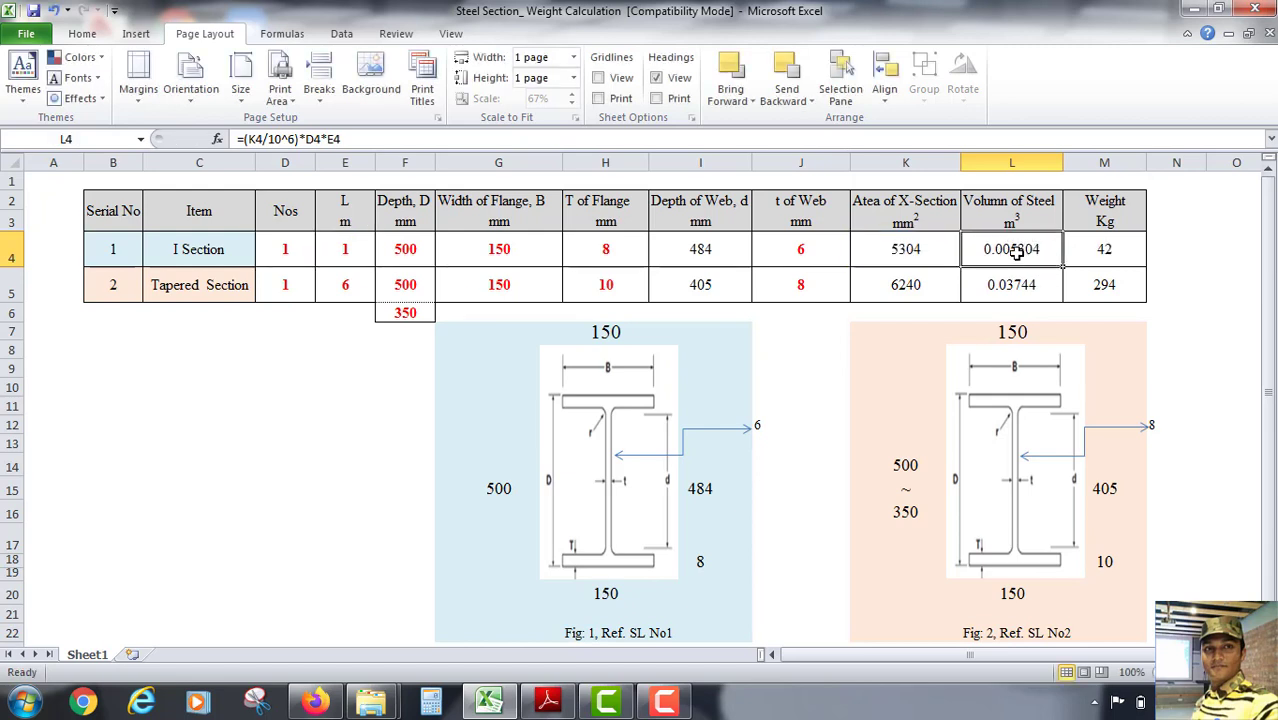
pyautogui.click(1091, 251)
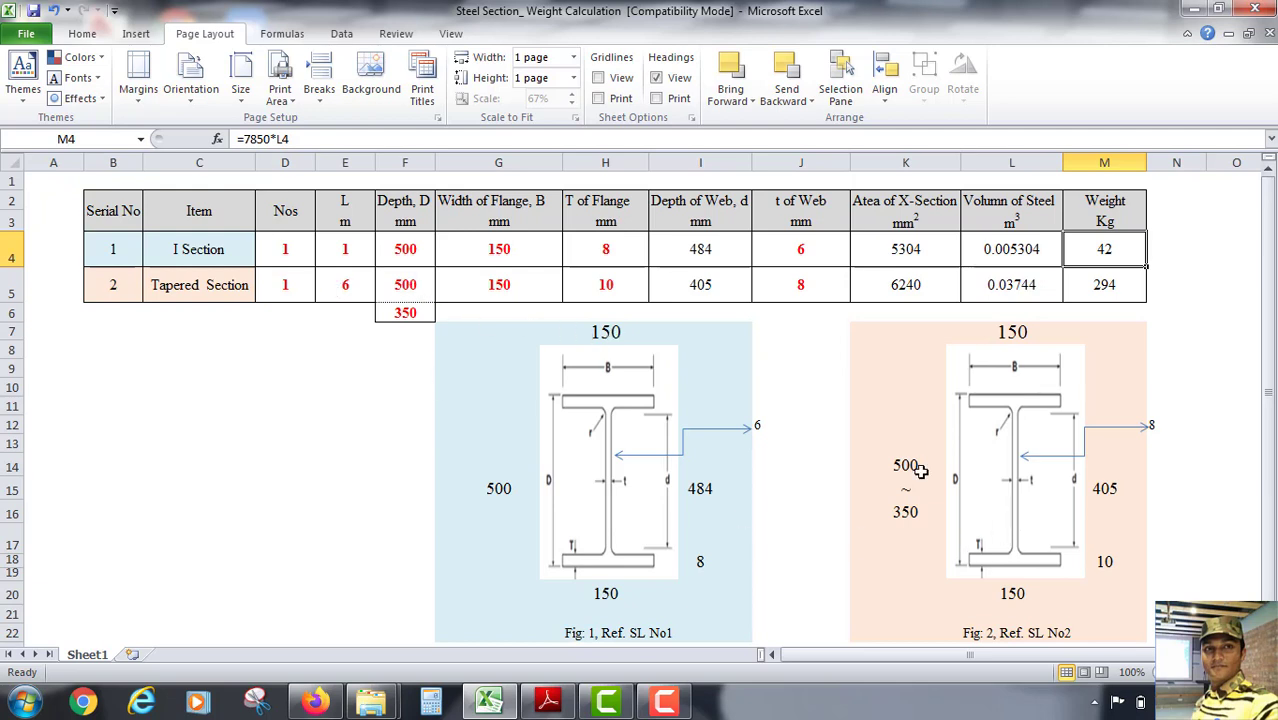
pyautogui.click(865, 152)
pyautogui.click(412, 294)
pyautogui.click(408, 312)
pyautogui.click(403, 284)
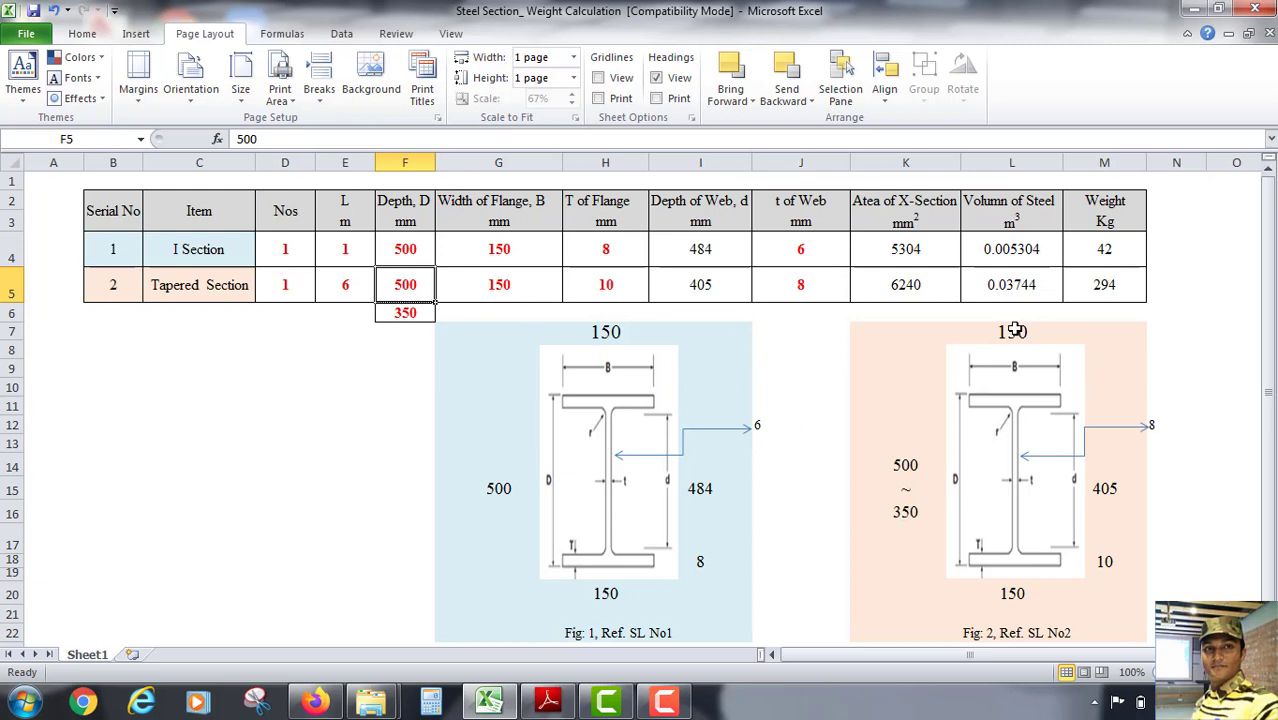
pyautogui.click(522, 287)
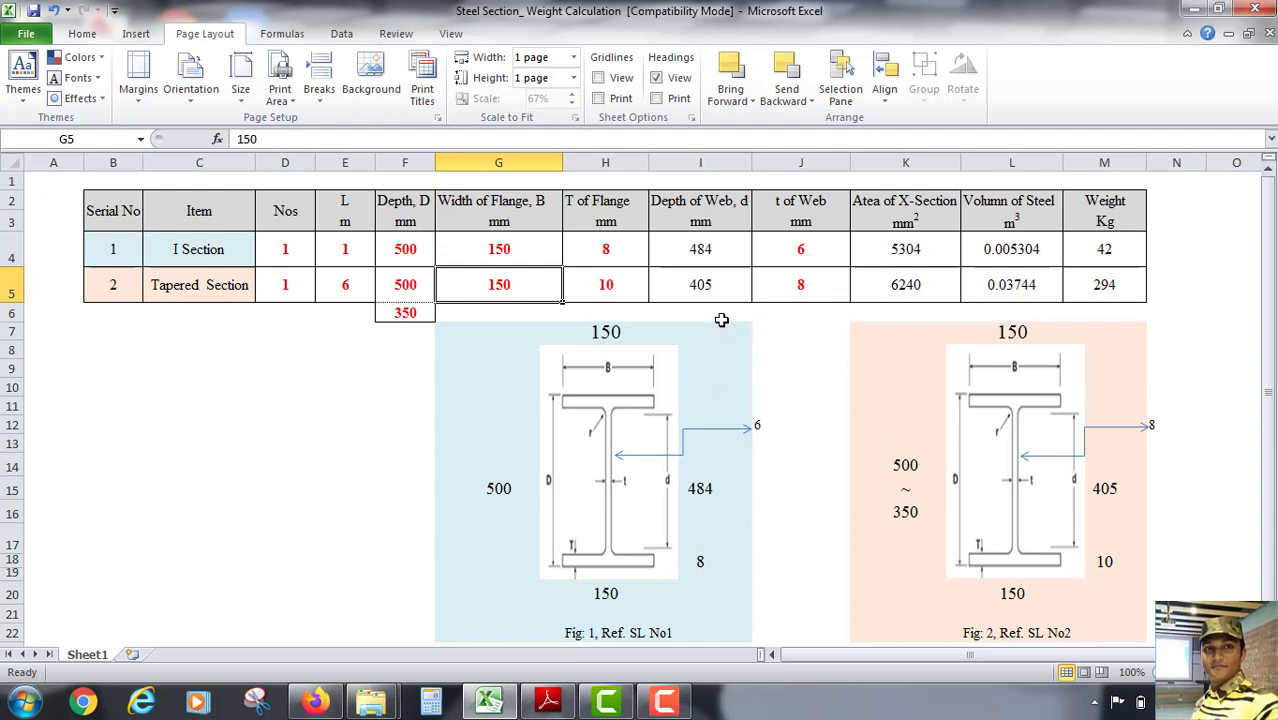
pyautogui.click(608, 286)
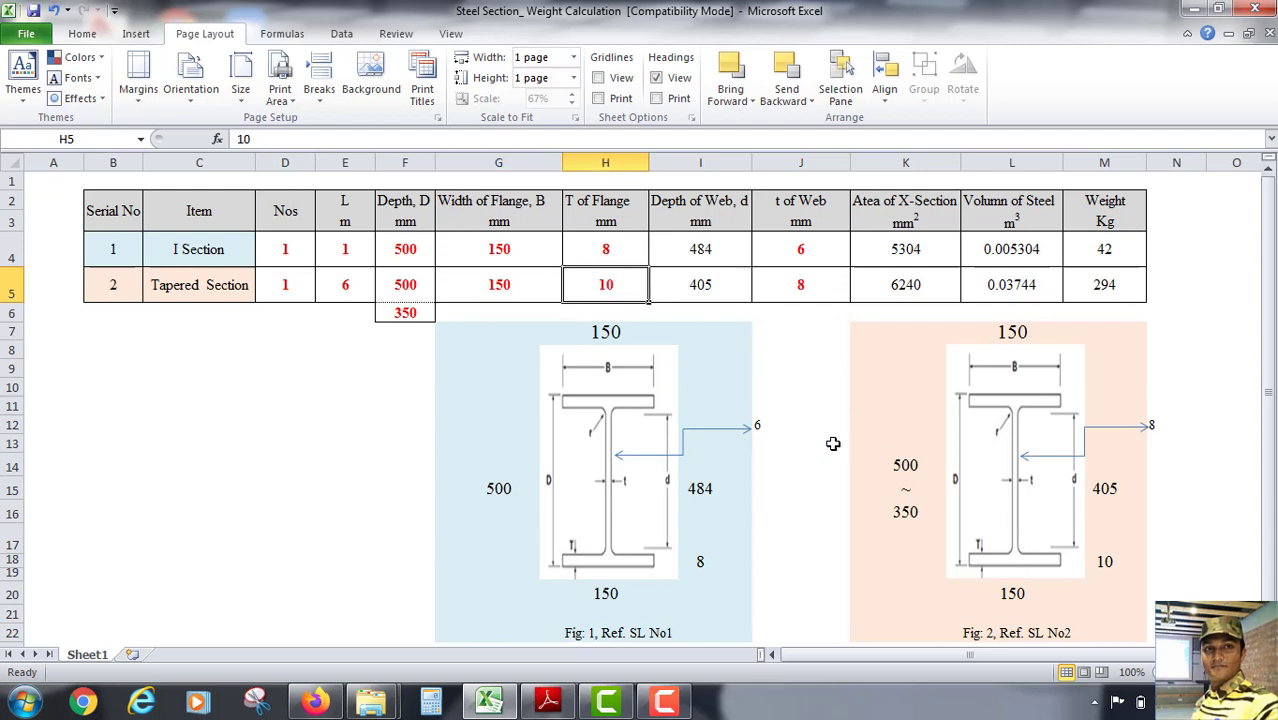
pyautogui.click(715, 287)
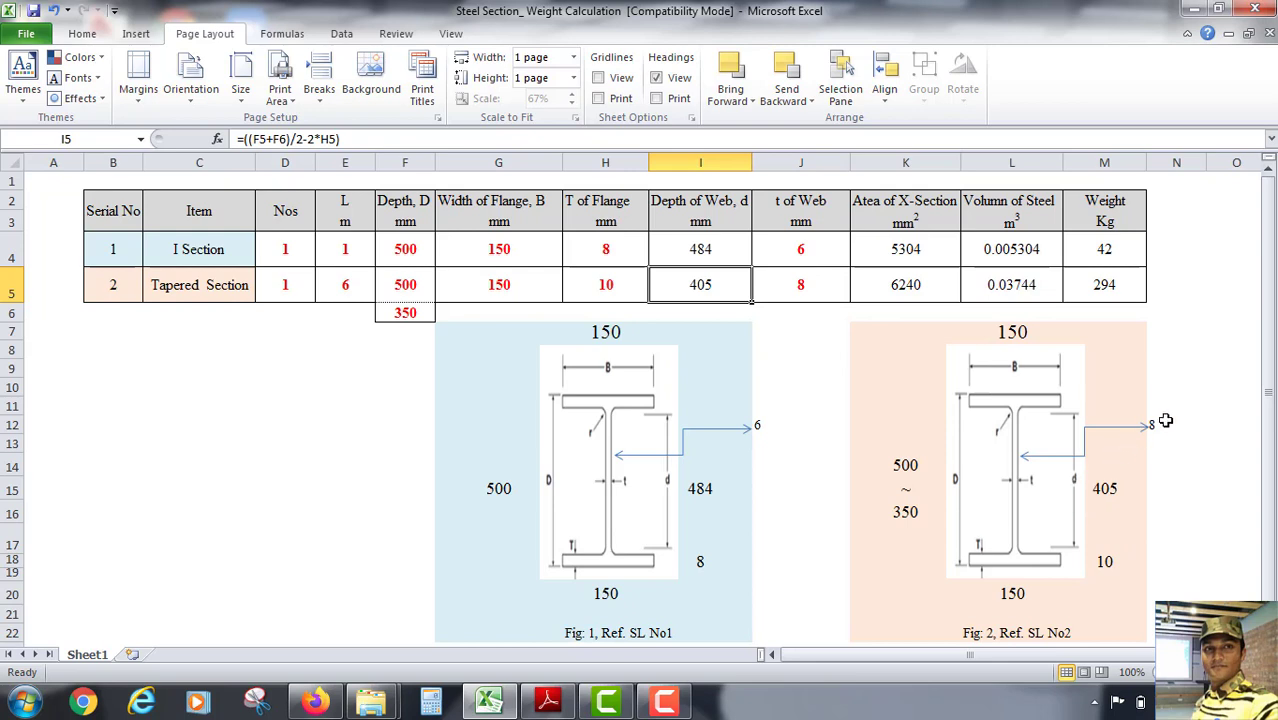
pyautogui.click(810, 297)
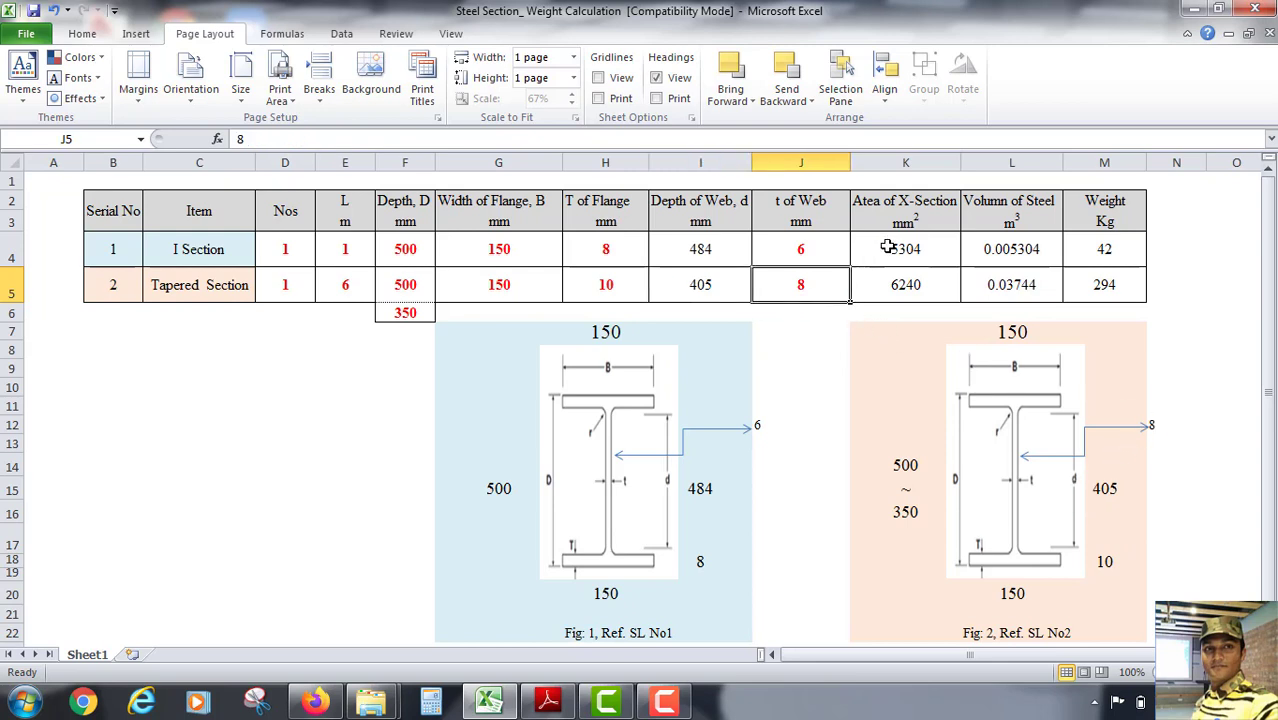
pyautogui.click(918, 286)
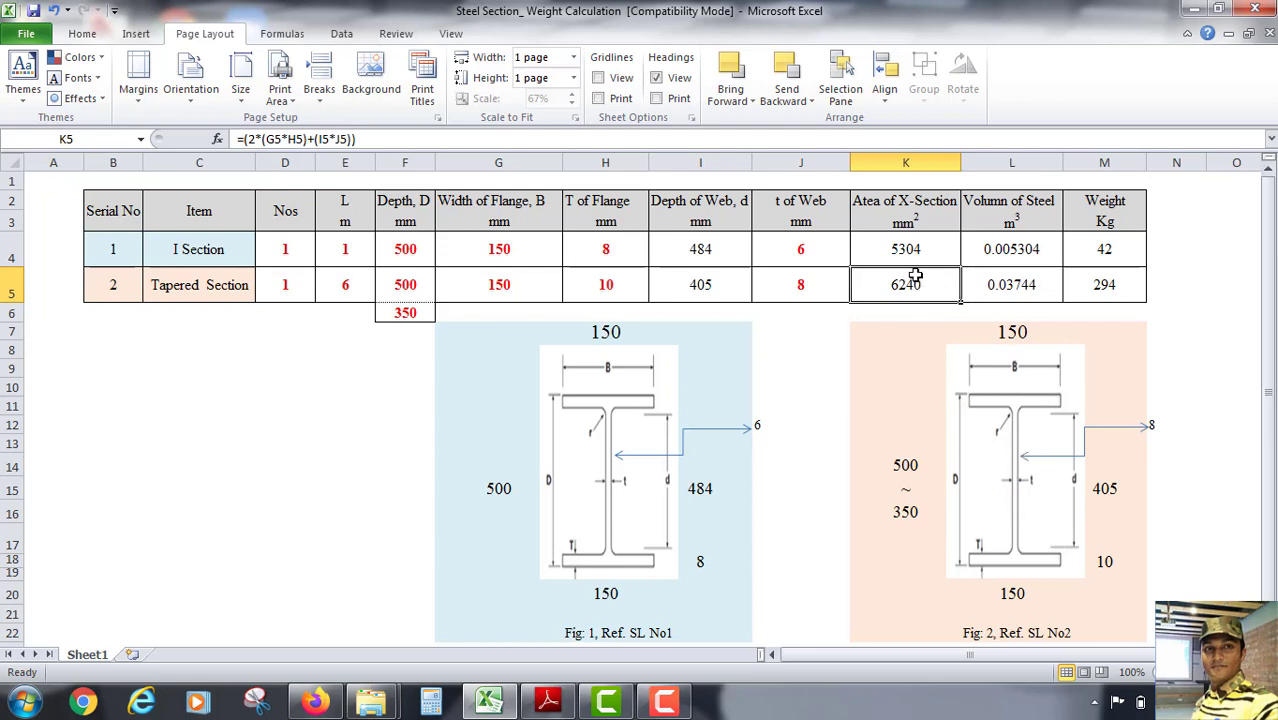
pyautogui.click(1004, 286)
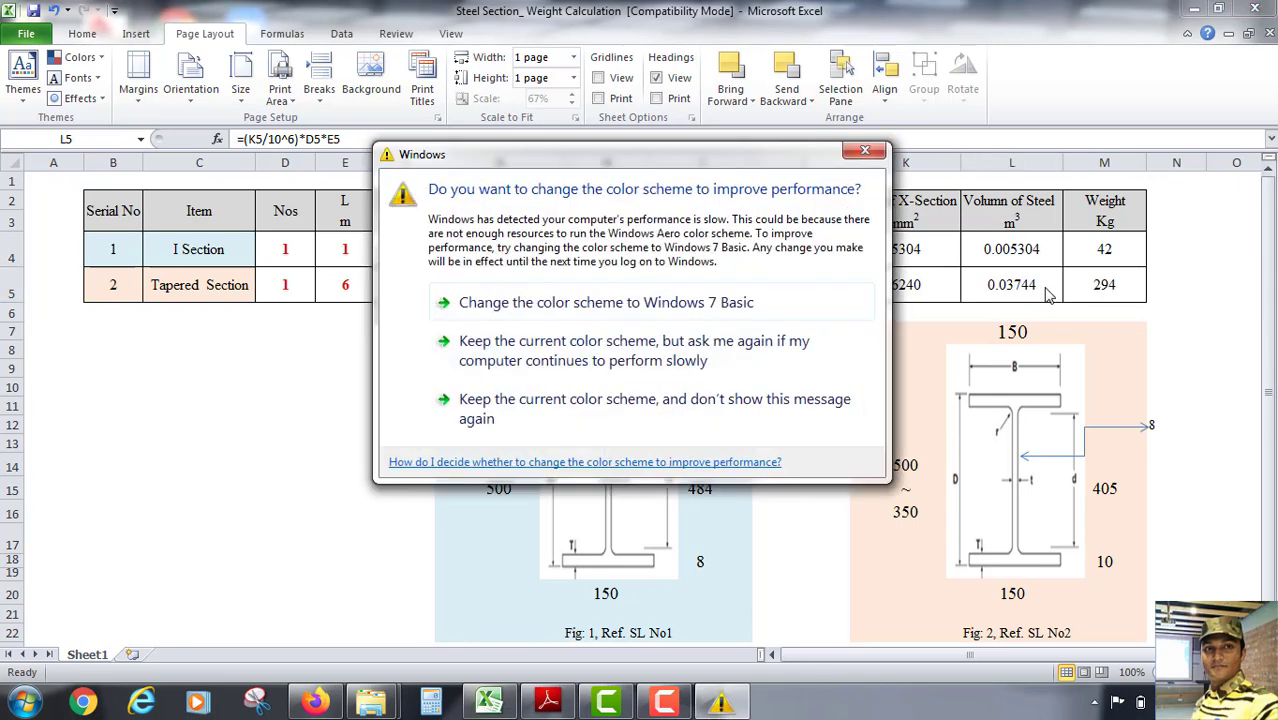
pyautogui.click(865, 150)
pyautogui.click(1100, 285)
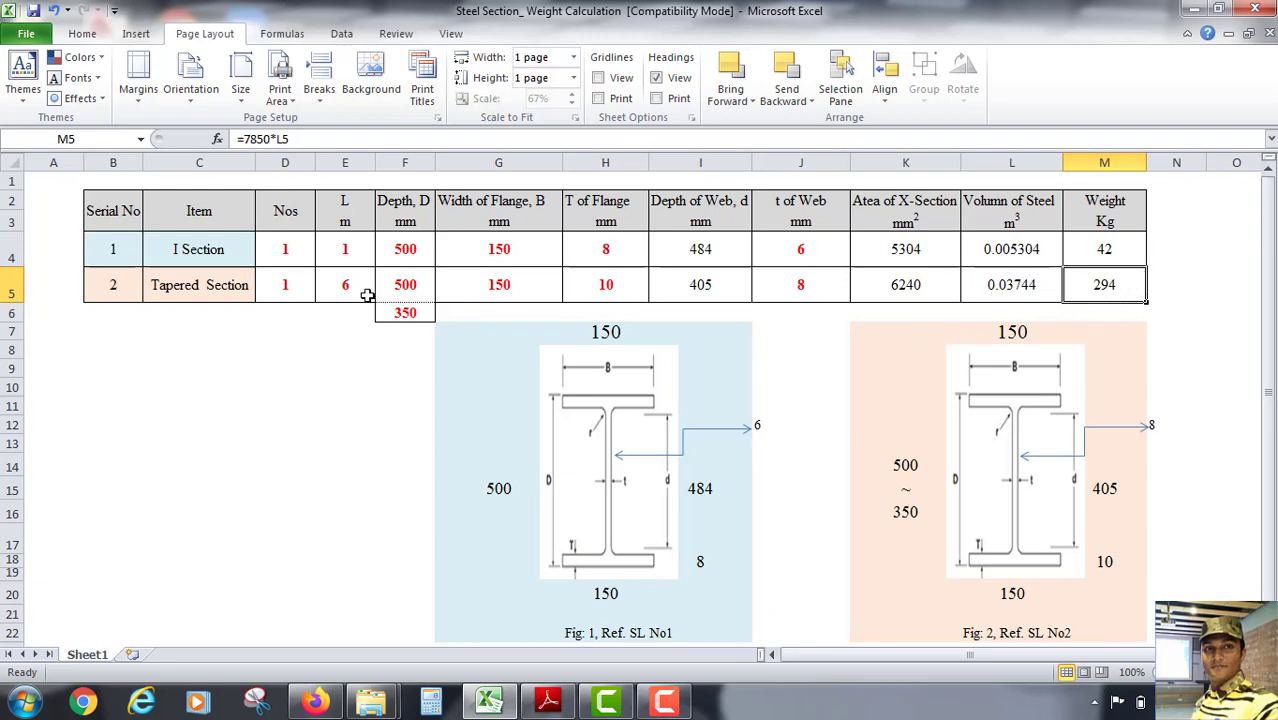
pyautogui.click(289, 250)
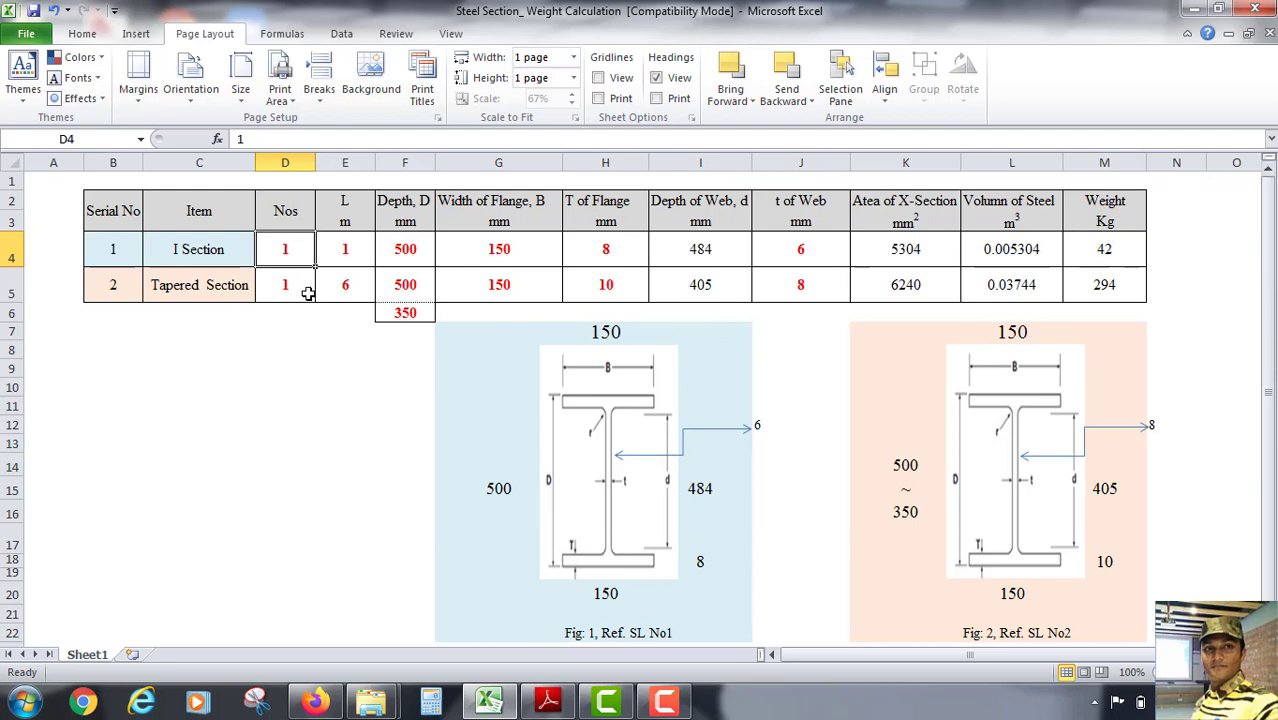
# Set the I Section to 2 pieces, 5 m long, with 600 mm depth.
pyautogui.write('2')
pyautogui.click(343, 352)
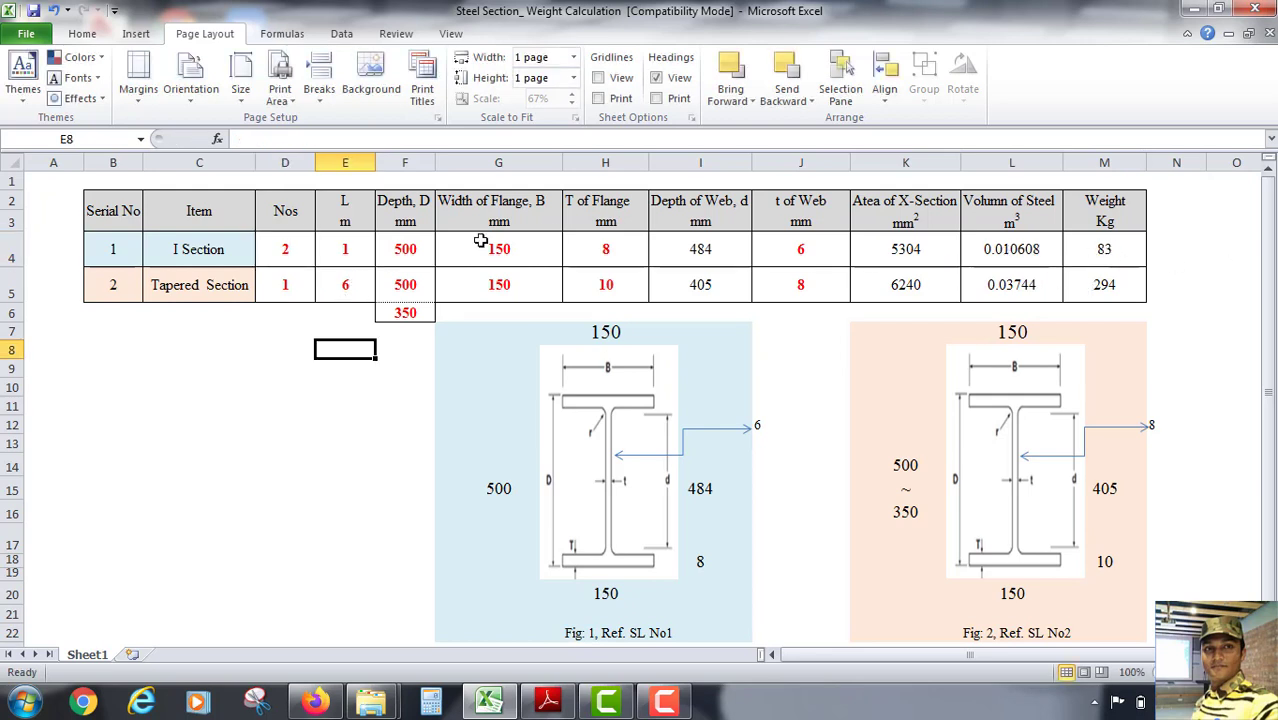
pyautogui.click(368, 251)
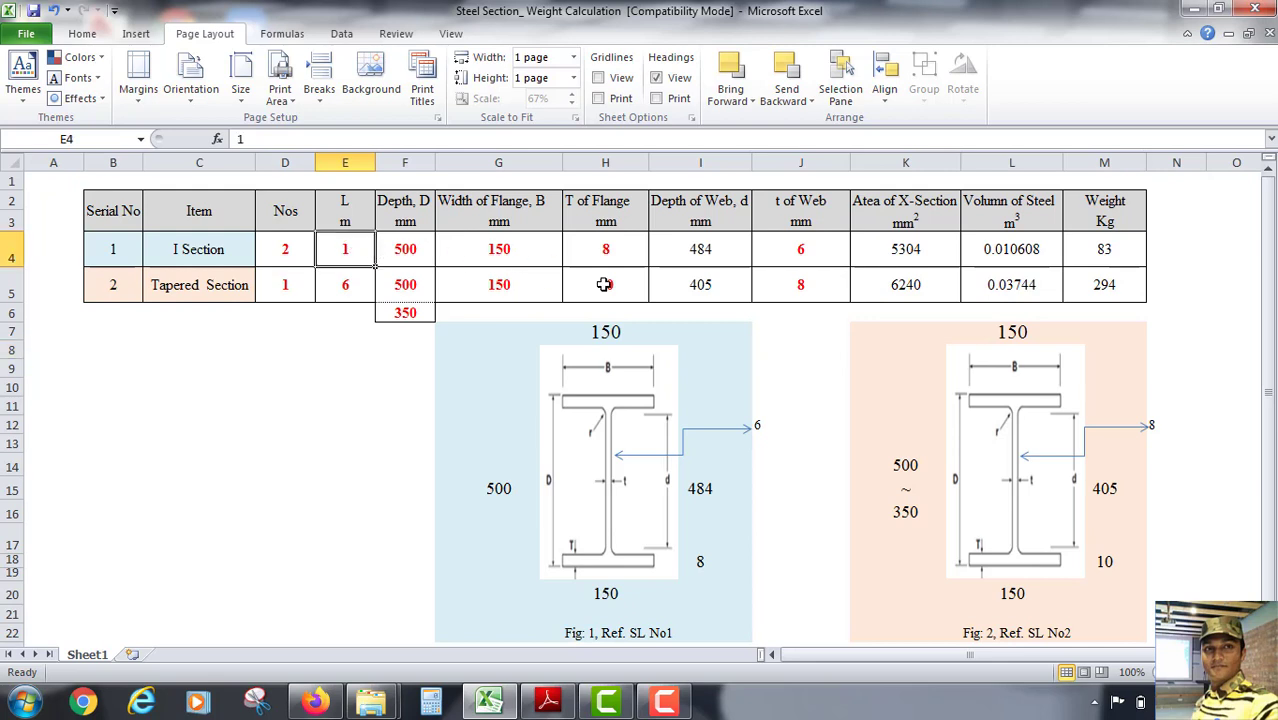
pyautogui.write('5')
pyautogui.click(411, 384)
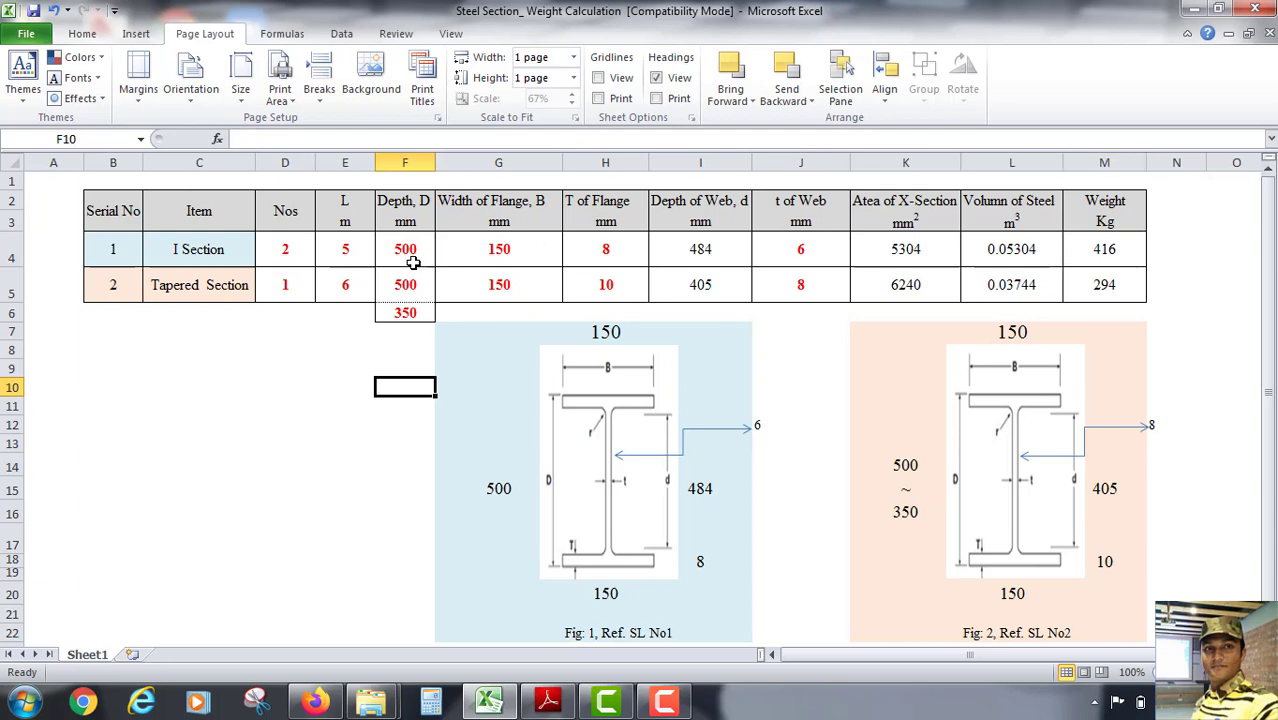
pyautogui.click(409, 256)
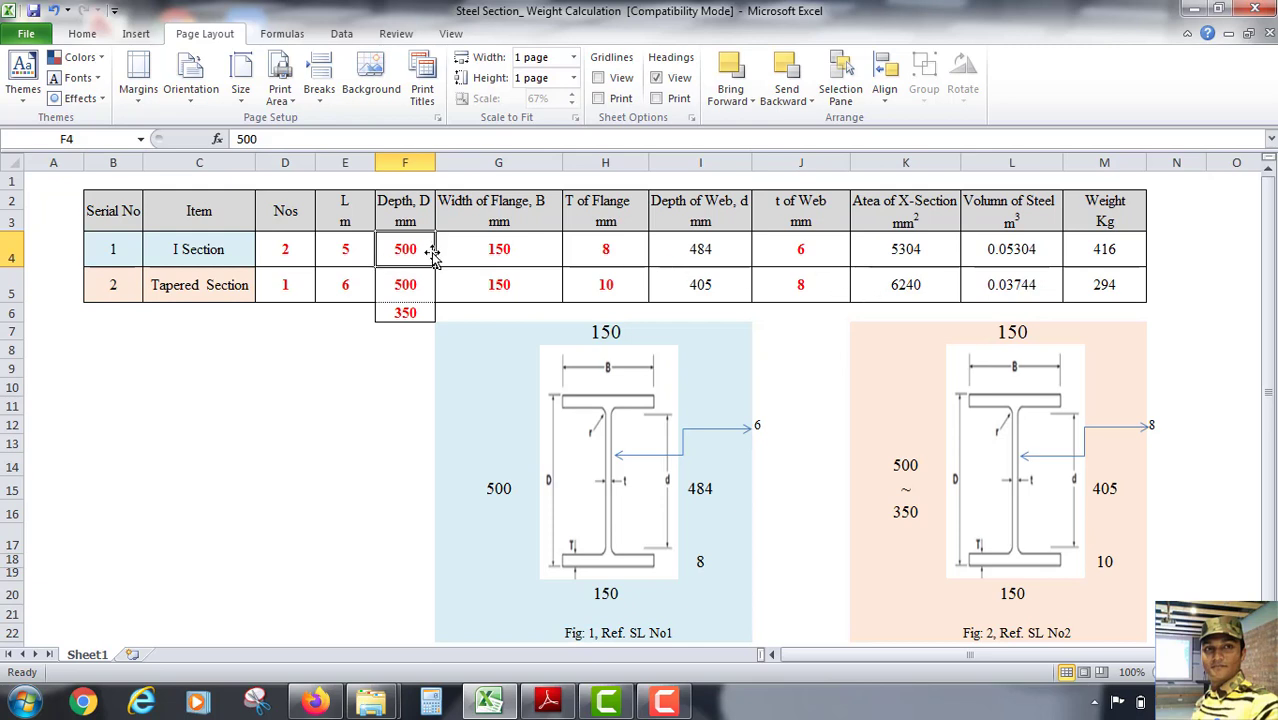
pyautogui.write('600')
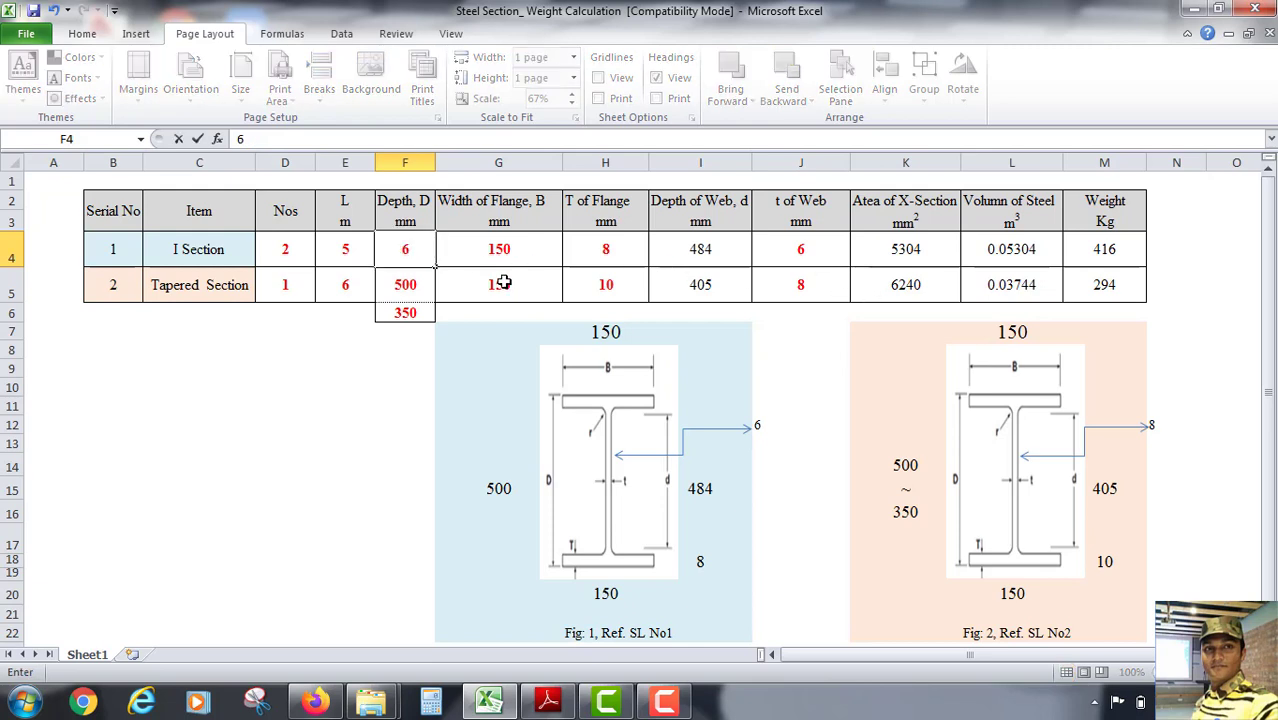
pyautogui.click(357, 394)
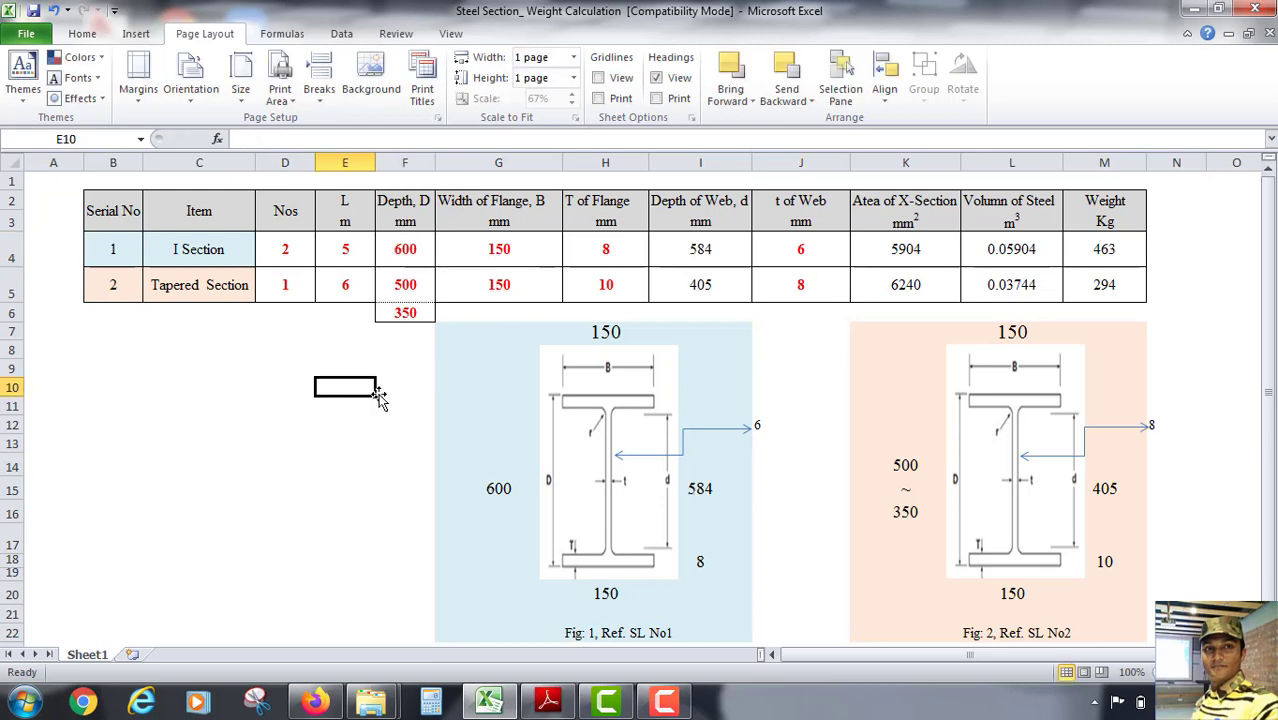
# Change the Tapered Section depths to 600 mm and 450 mm.
pyautogui.click(407, 287)
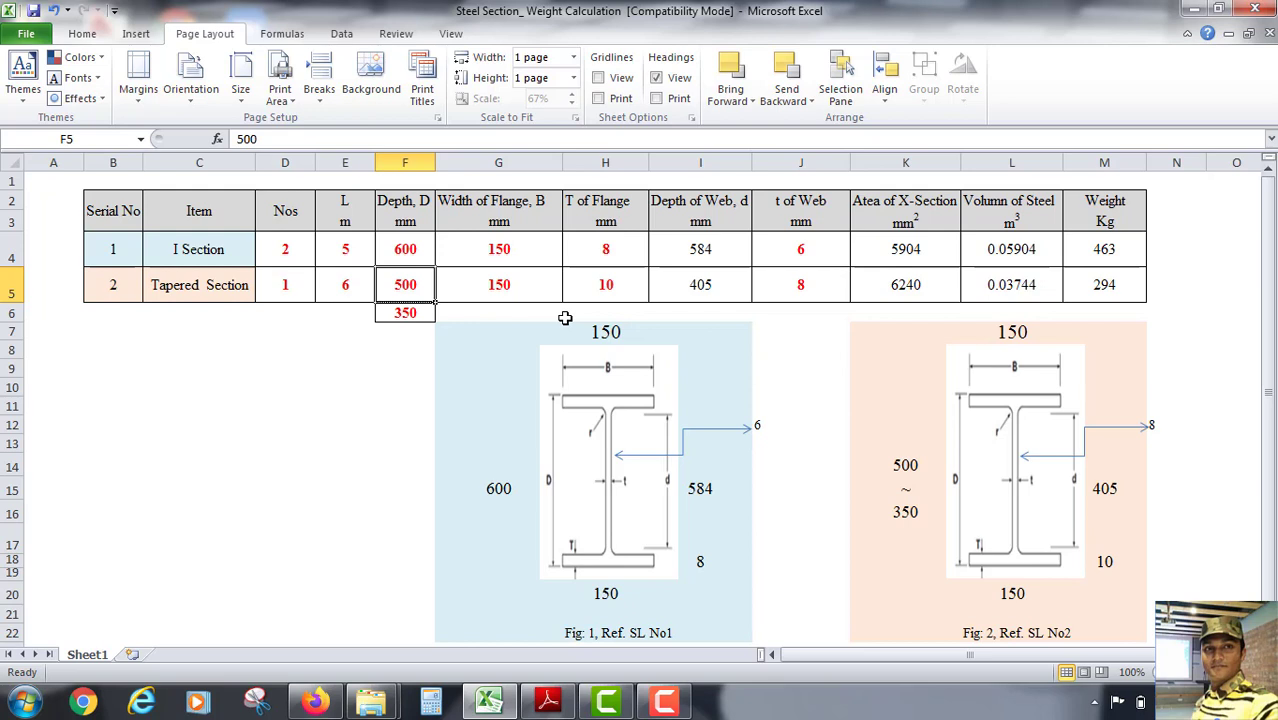
pyautogui.write('600')
pyautogui.press('Return')
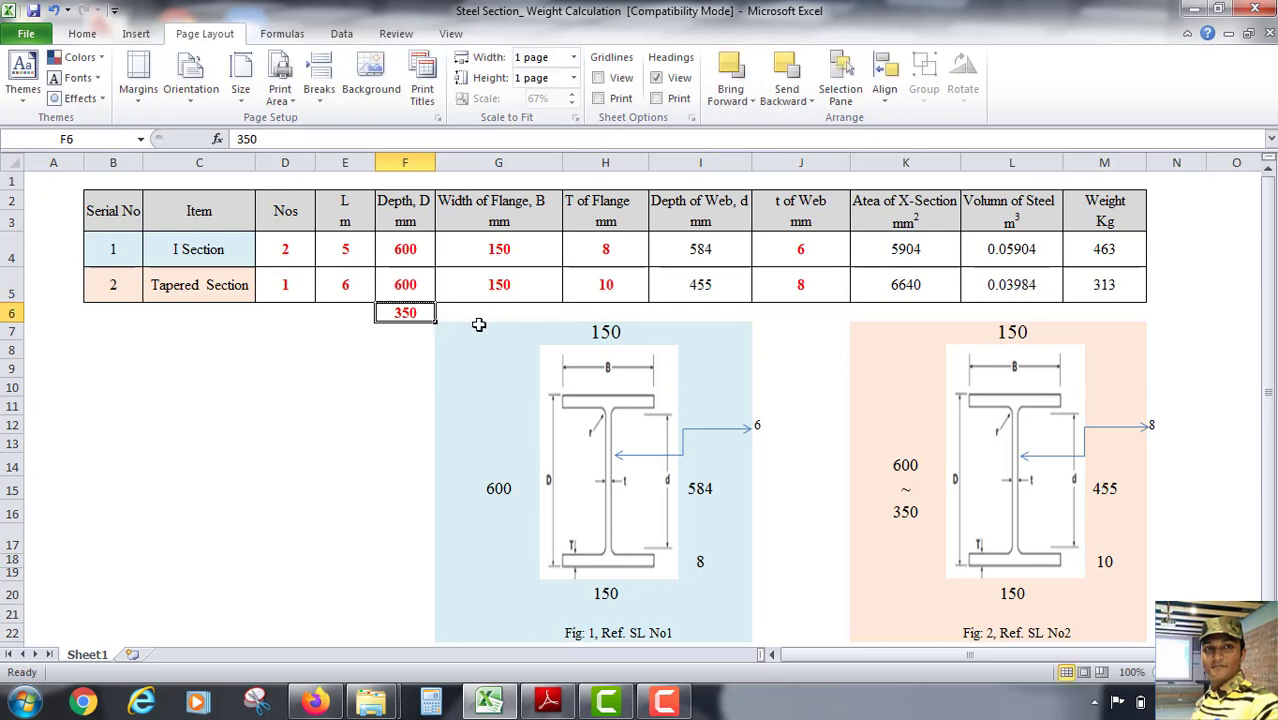
pyautogui.write('450')
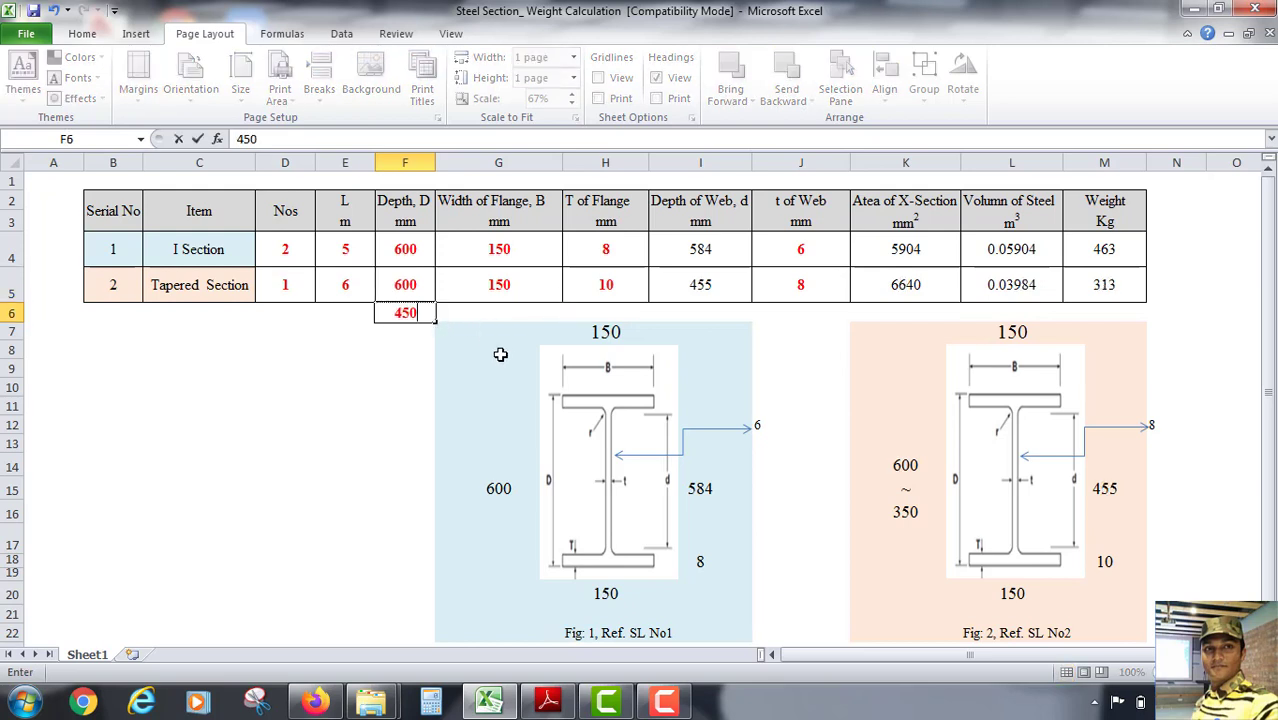
pyautogui.click(1202, 332)
pyautogui.scroll(-1, 918, 354)
pyautogui.scroll(1, 918, 354)
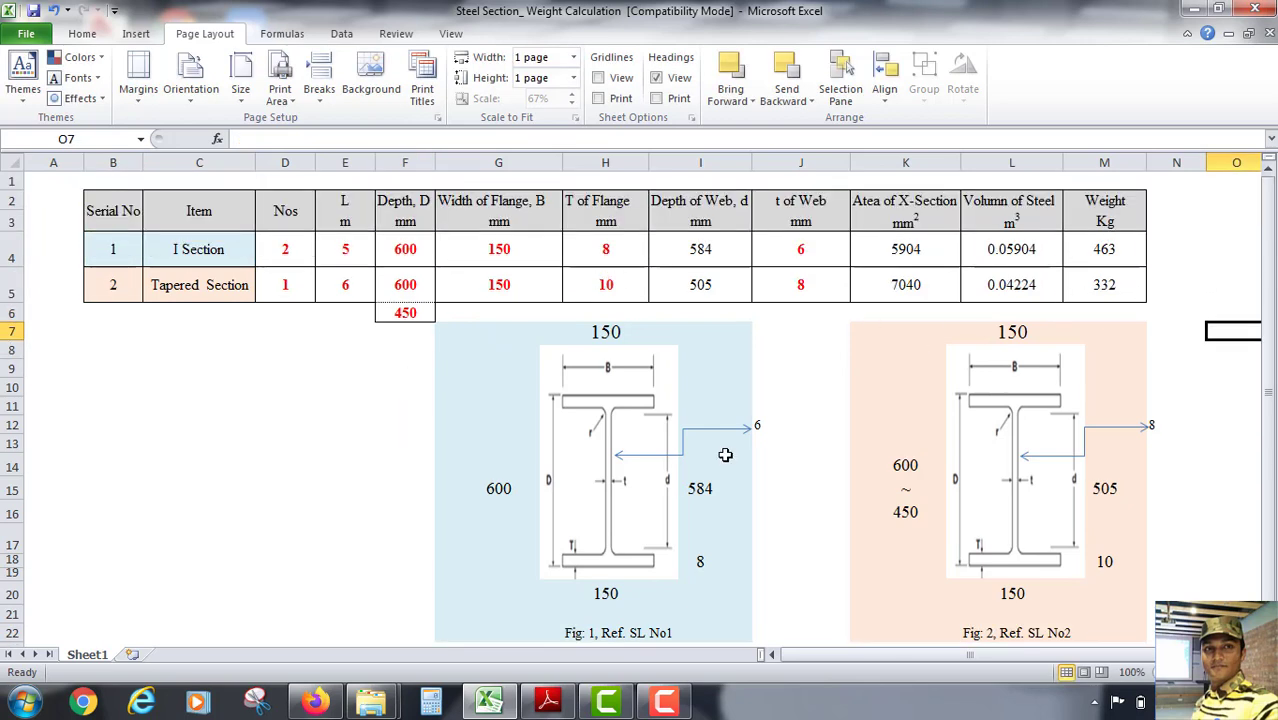